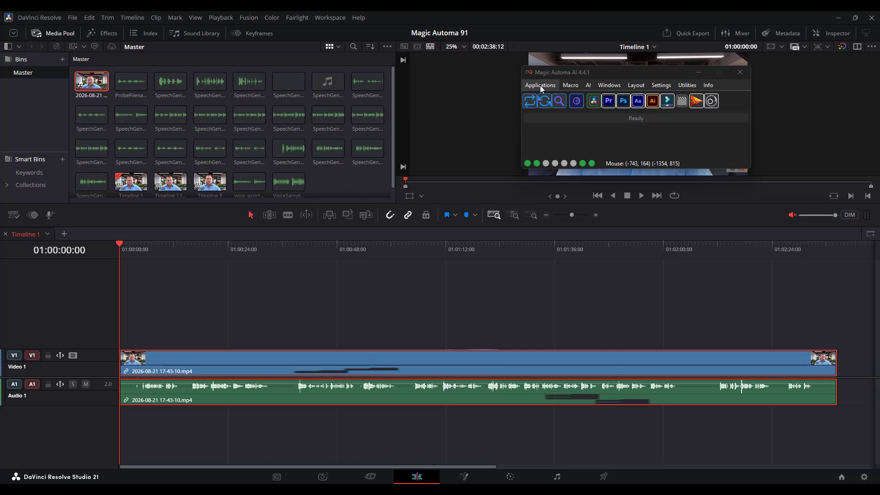
Open Magic Automa's Remove silences tool for DaVinci Resolve Studio and find the silences in the clip under the playhead
left_click(541, 87)
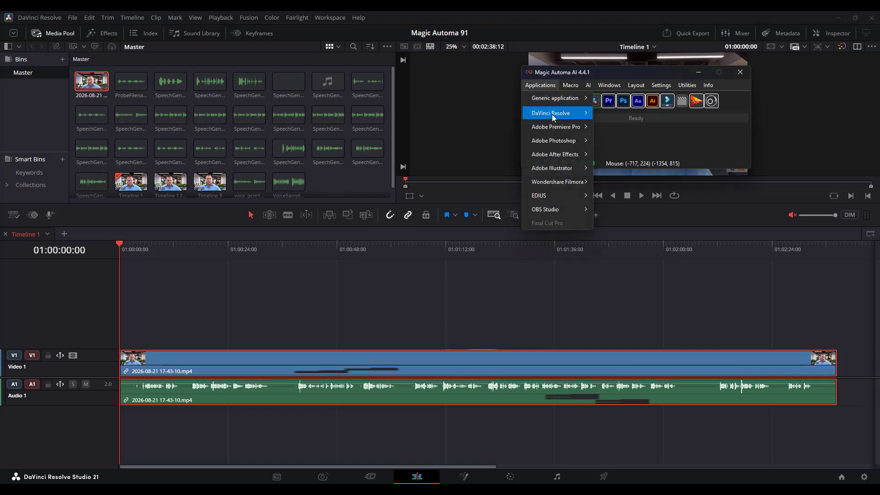
mouse_move(557, 117)
mouse_move(660, 157)
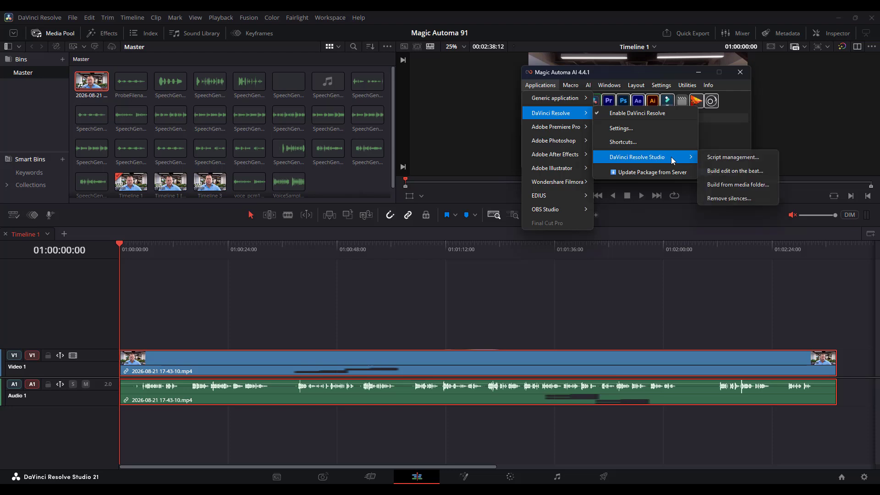
left_click(749, 202)
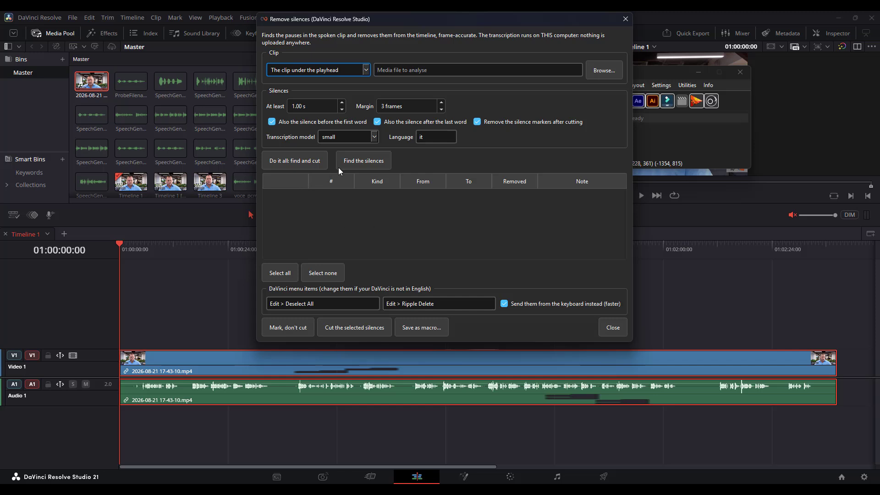
left_click(358, 164)
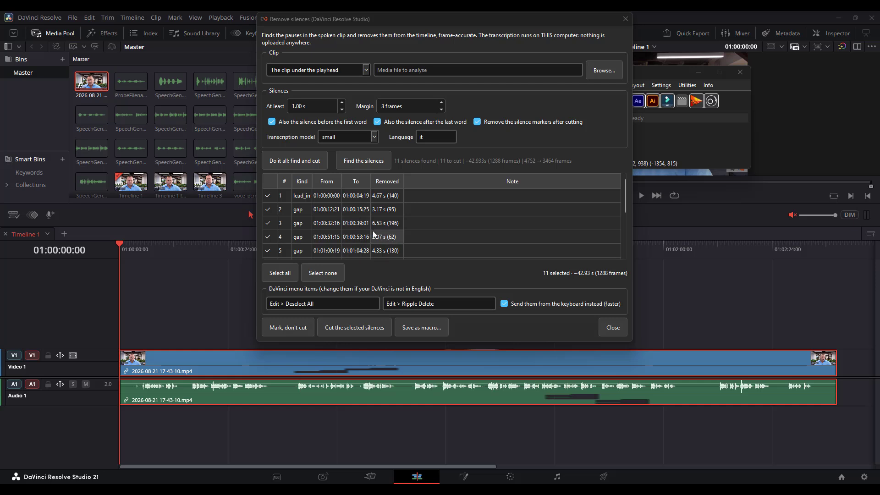
scroll(365, 230, "down", 2)
scroll(318, 238, "up", 2)
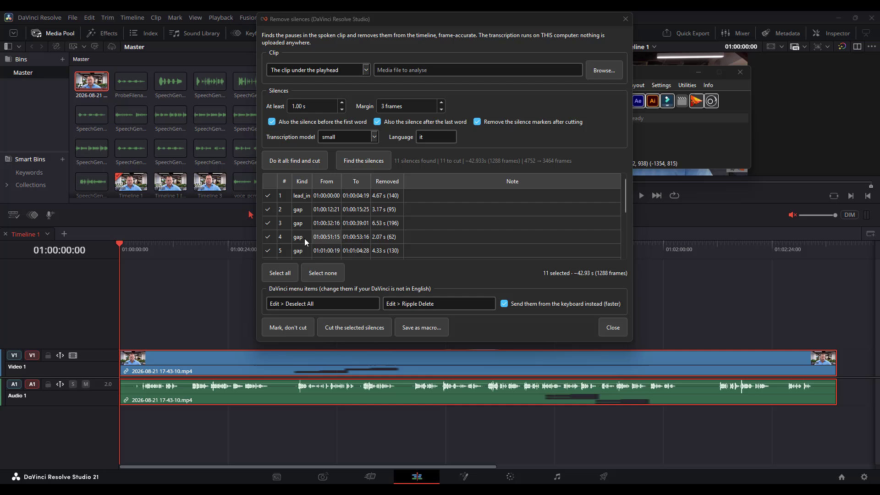
Toggle silences 3 and 4 out of the cut selection and back in
left_click(268, 223)
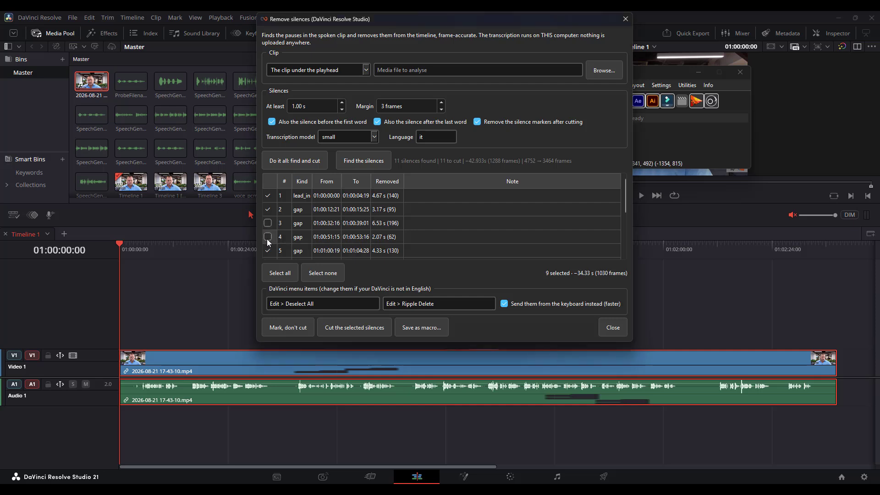
left_click(269, 237)
left_click(268, 236)
left_click(268, 223)
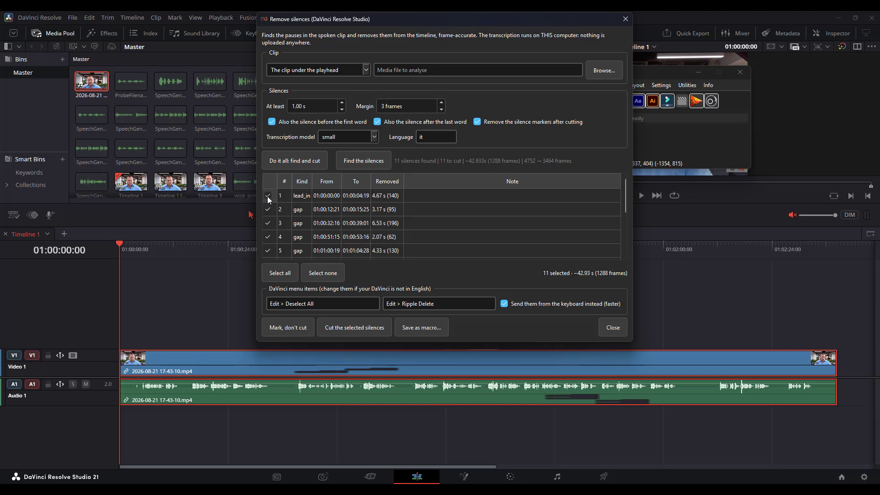
left_click(268, 237)
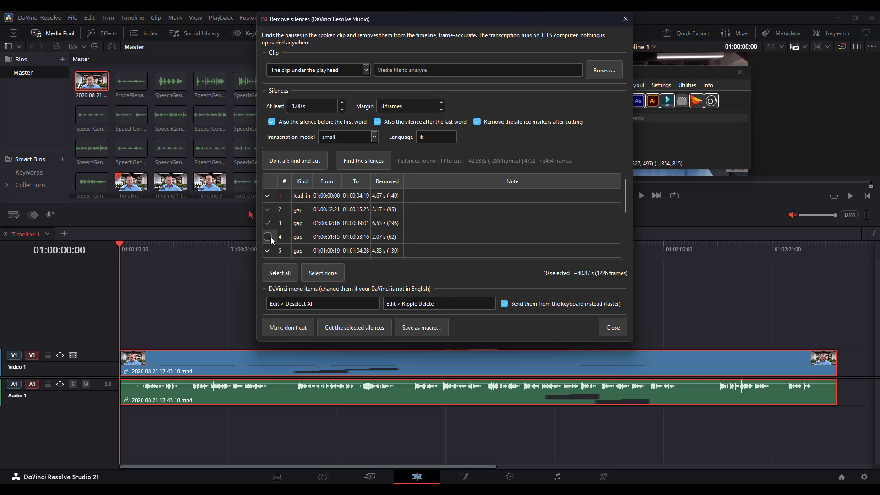
left_click(269, 236)
Mark all selected silences on the timeline without cutting, and rearrange the dialog and timeline area to expose the markers
scroll(452, 236, "down", 3)
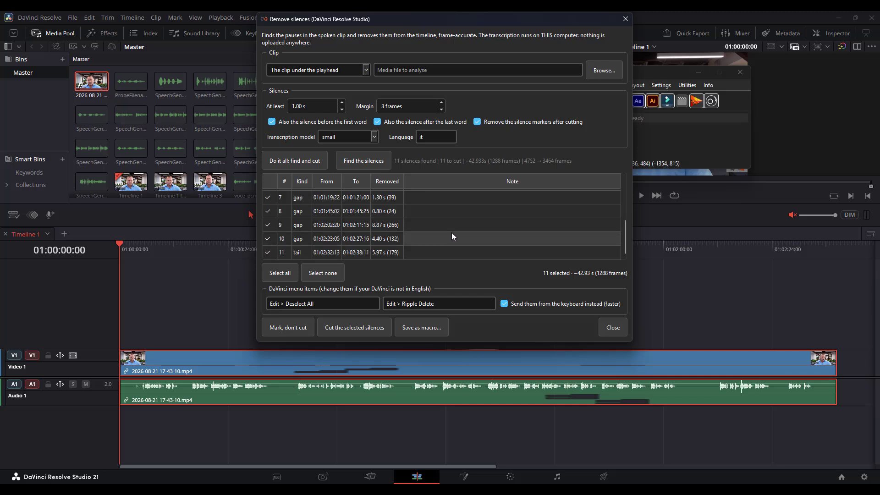
scroll(450, 235, "up", 3)
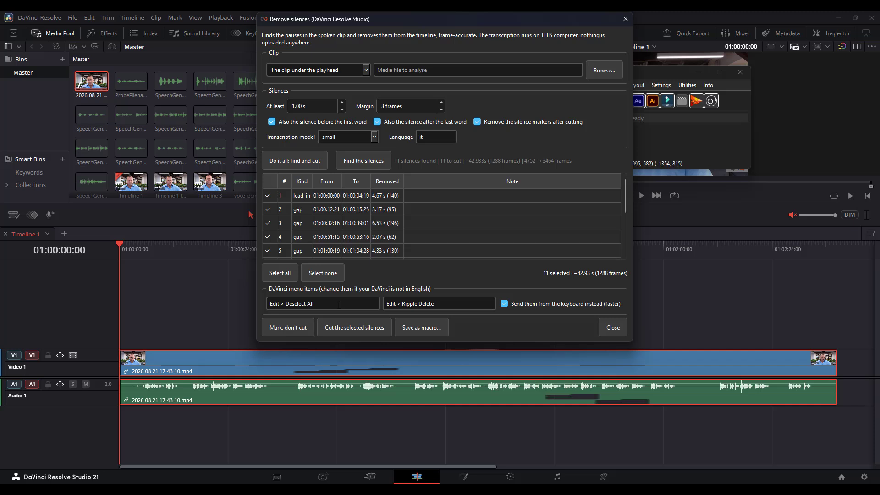
left_click(296, 334)
left_click_drag(380, 20, 587, 26)
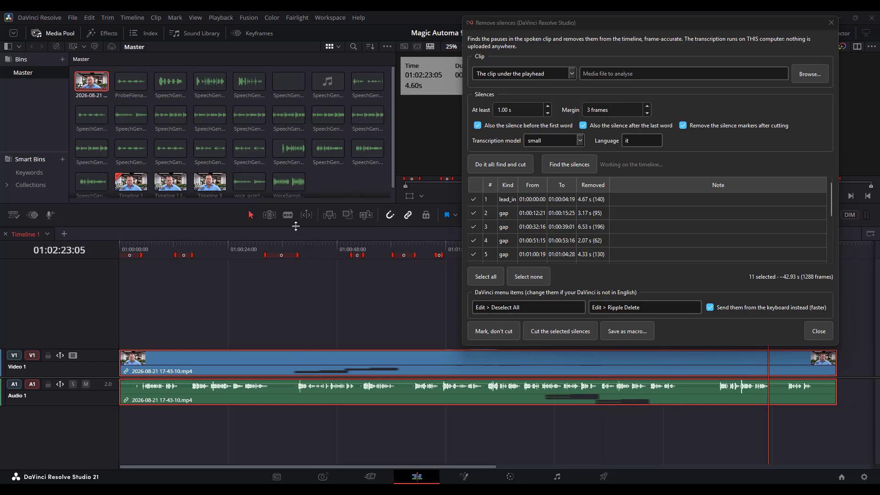
left_click_drag(296, 226, 293, 337)
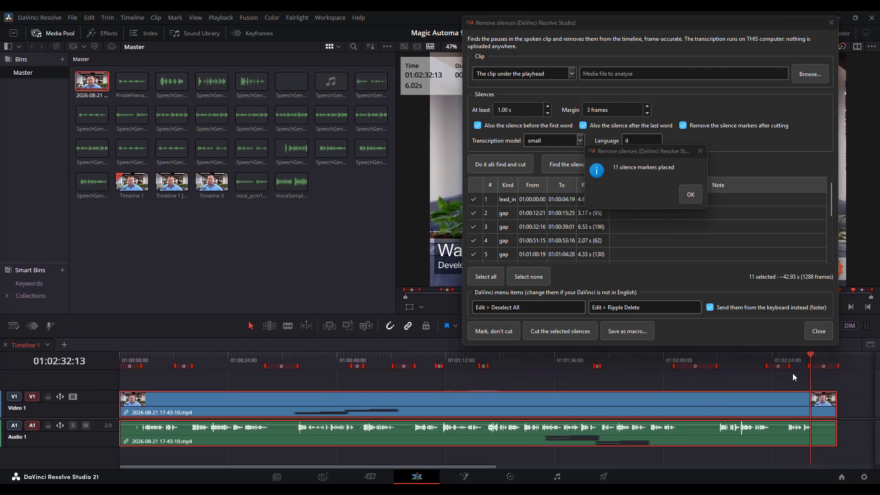
left_click(689, 197)
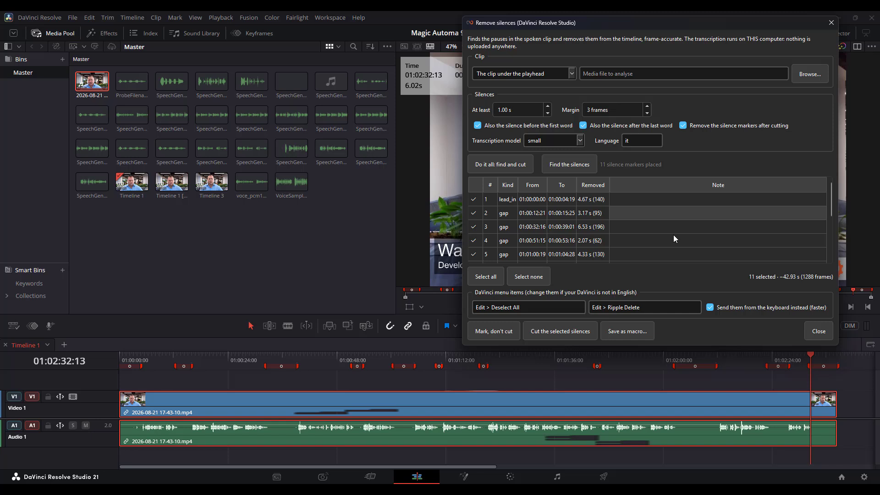
Cut all the selected silences out of the timeline clip
left_click(571, 331)
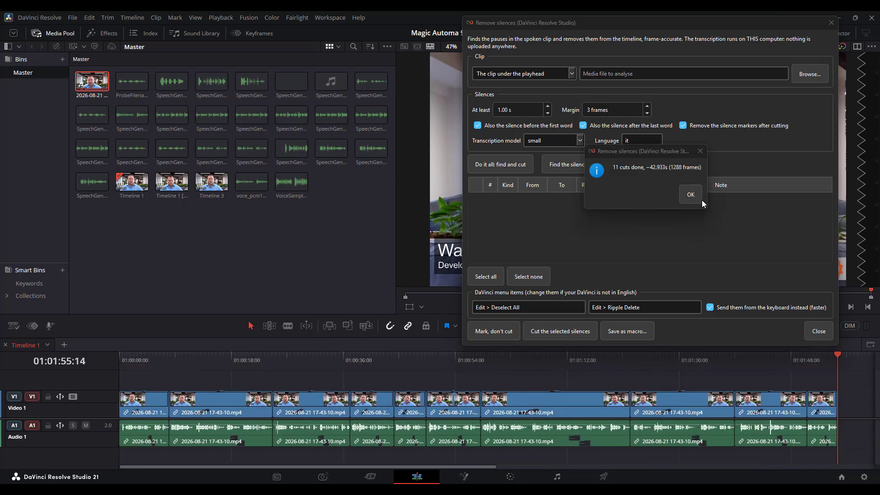
left_click(698, 201)
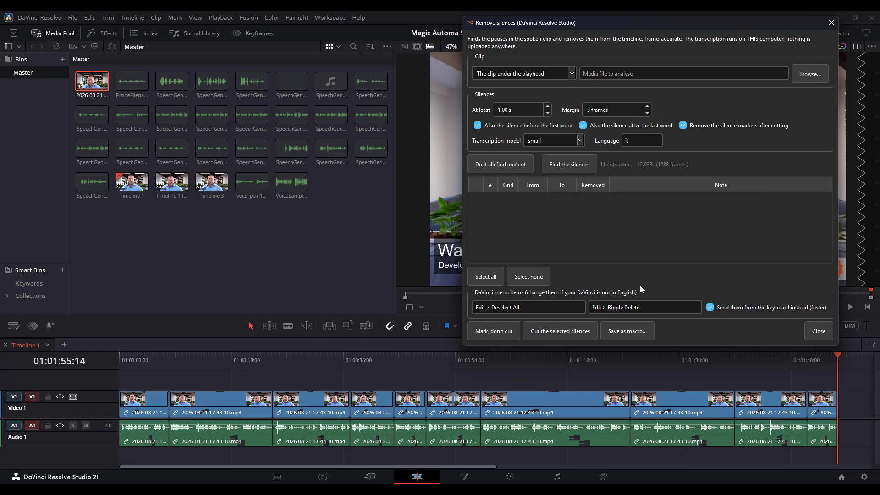
Save the silence removal as the macro "Remove silences (4)" and assign it to the first available button in the Tutorial window
left_click(644, 337)
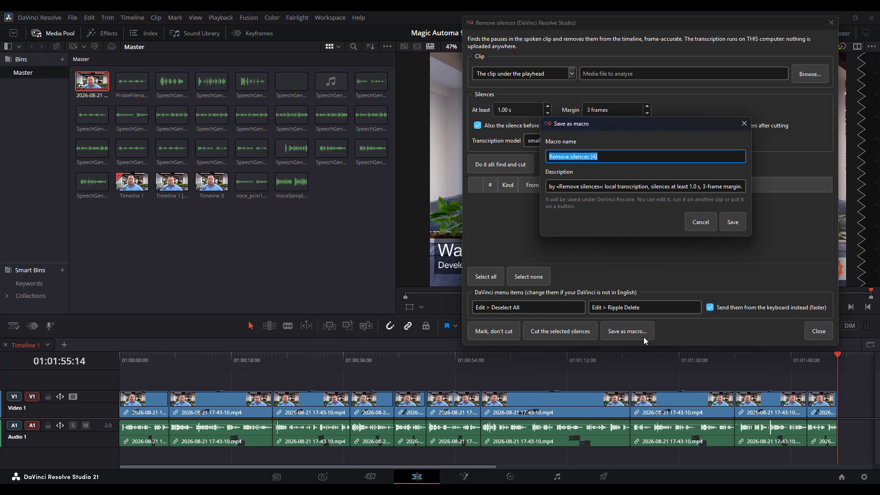
left_click(727, 228)
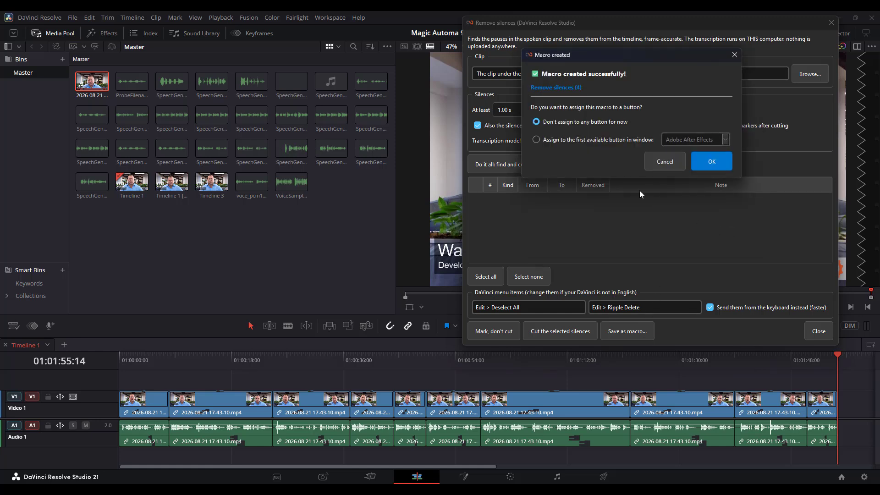
left_click(692, 140)
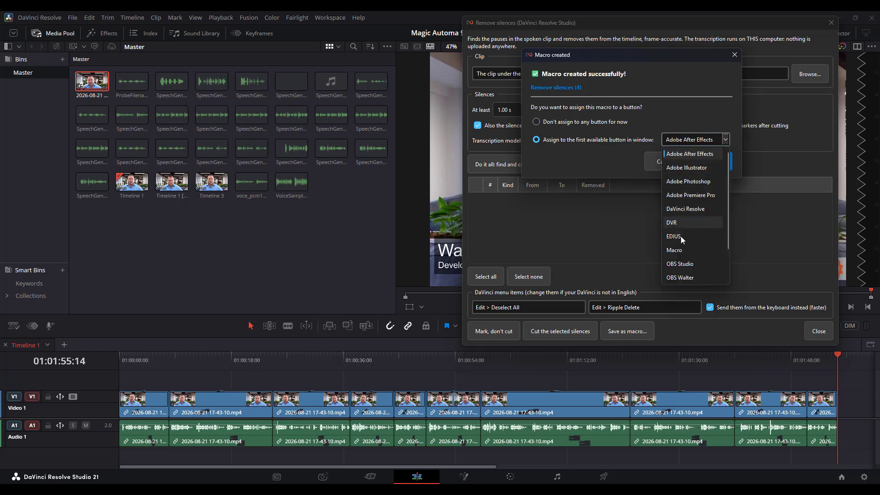
scroll(682, 243, "down", 1)
left_click(680, 265)
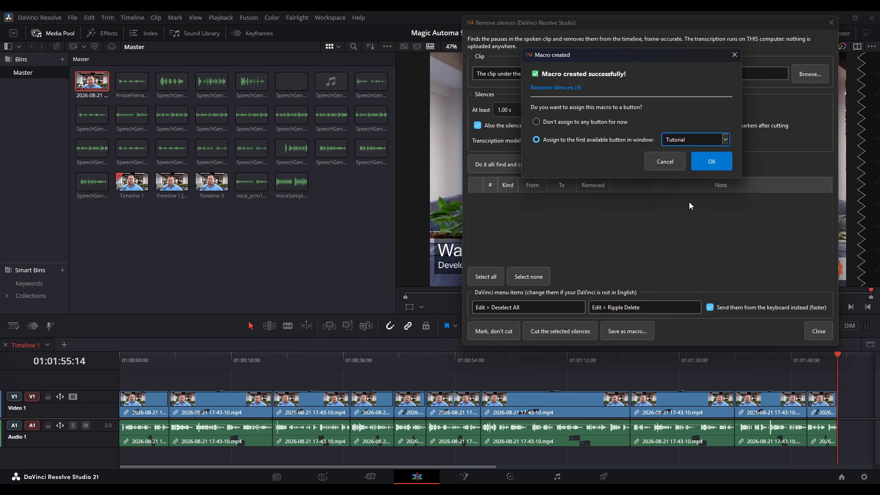
left_click(705, 166)
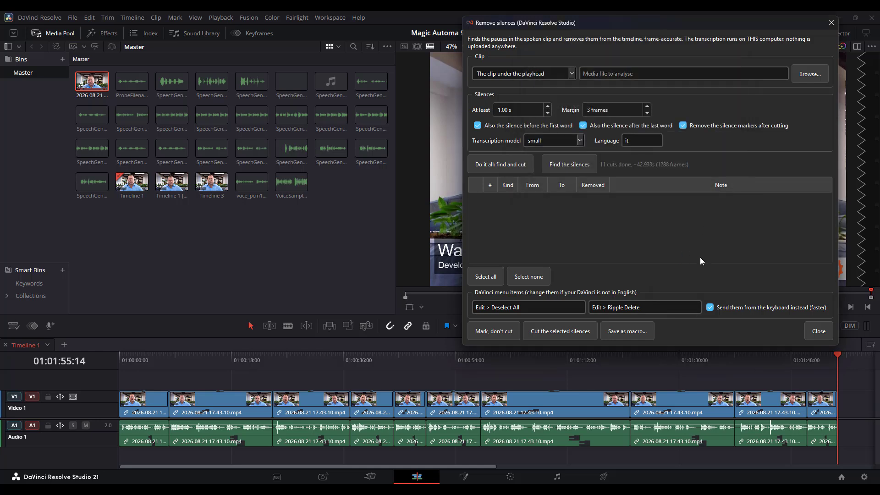
Close the Remove silences dialog and open the Tutorial button window
left_click(810, 332)
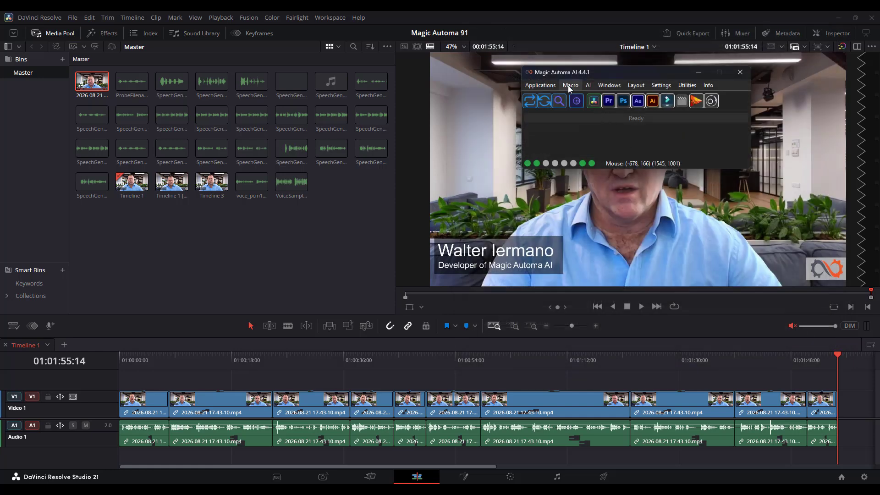
left_click(609, 86)
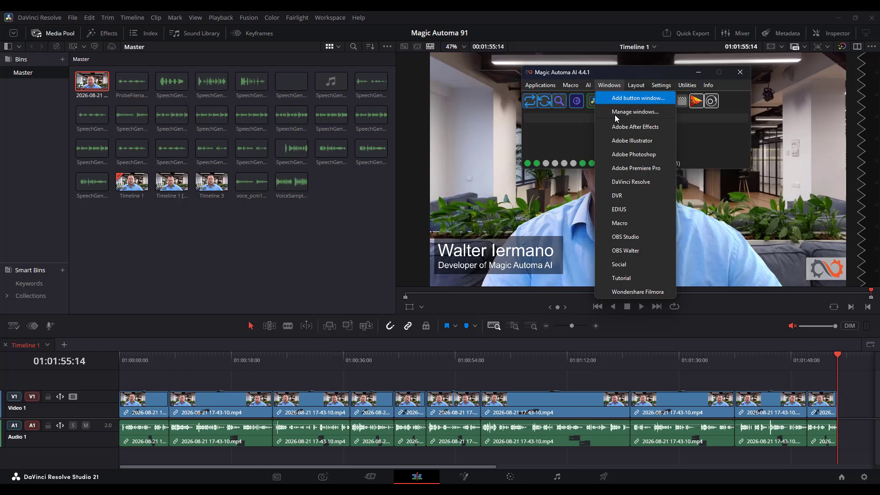
left_click(637, 275)
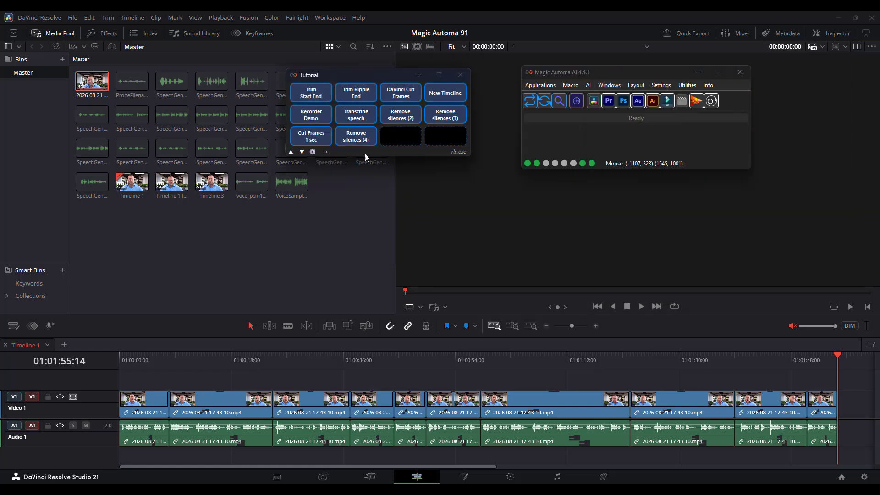
Open the "Remove silences (4)" macro for editing, review its action parameters and leave without saving changes
right_click(356, 141)
left_click(390, 174)
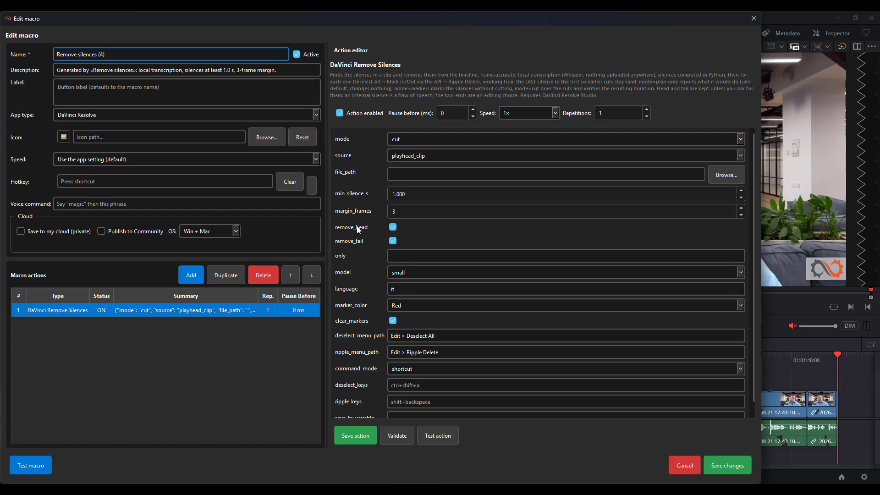
scroll(456, 216, "down", 1)
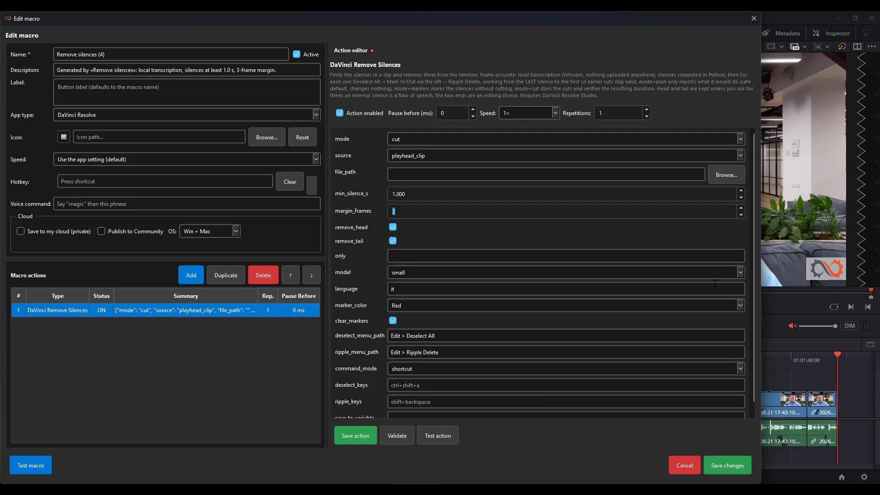
scroll(744, 293, "down", 1)
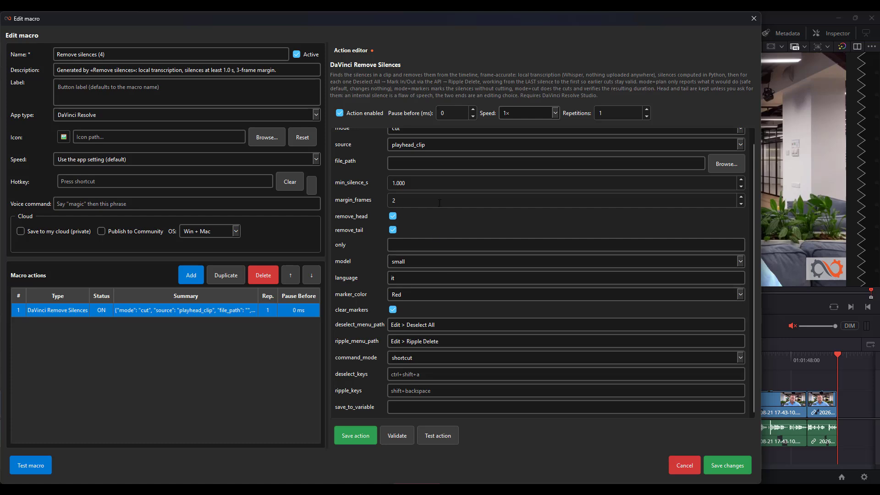
left_click(438, 278)
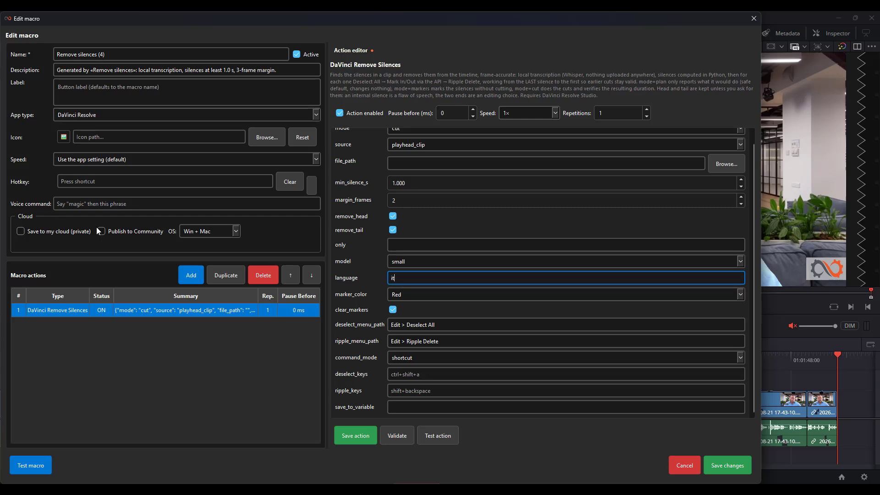
left_click(679, 464)
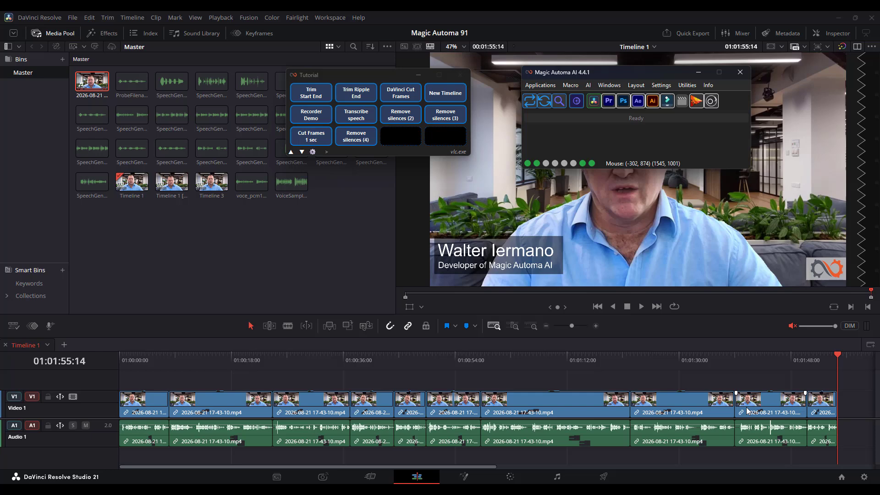
Run the "Remove silences (4)" macro from the Tutorial window
left_click(364, 146)
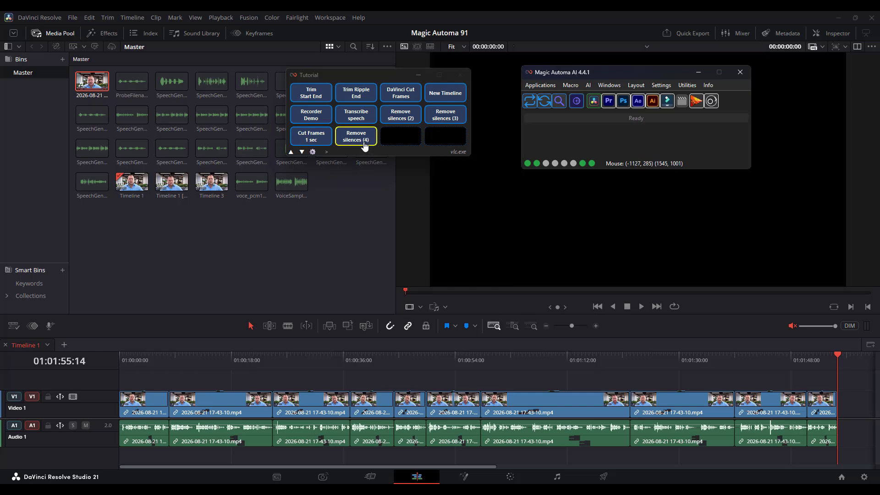